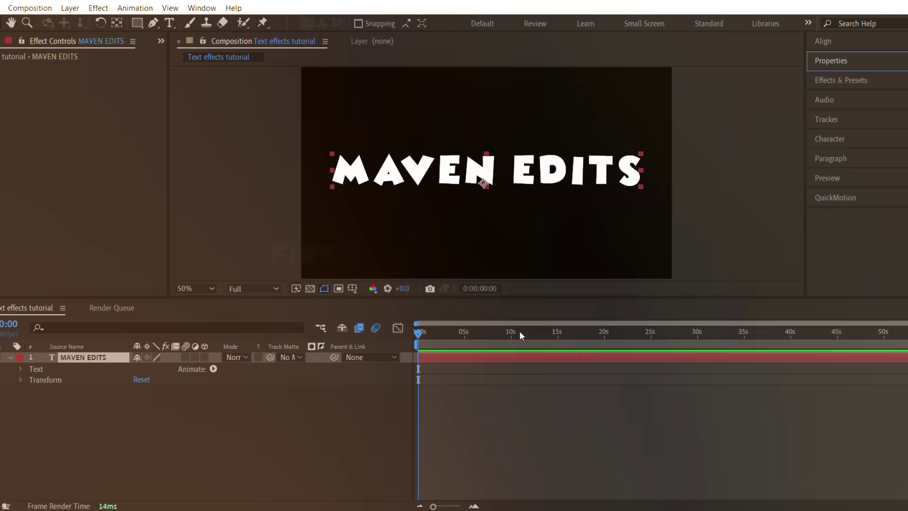
# Step: Add Fractal Noise to the MAVEN EDITS layer for a grey noise texture in the letters
pyautogui.moveTo(519, 331); pyautogui.dragTo(542, 337)
pyautogui.press('Home')
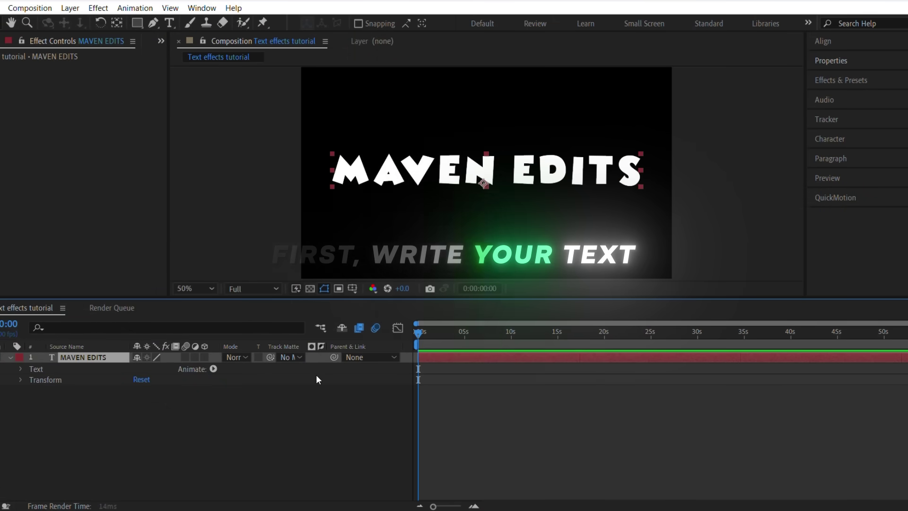
pyautogui.click(842, 84)
pyautogui.click(849, 93)
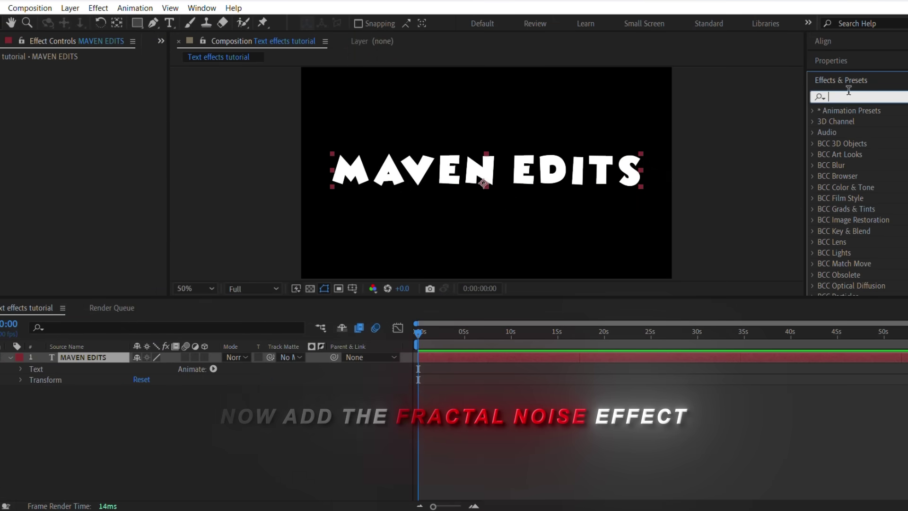
pyautogui.write('fractal n')
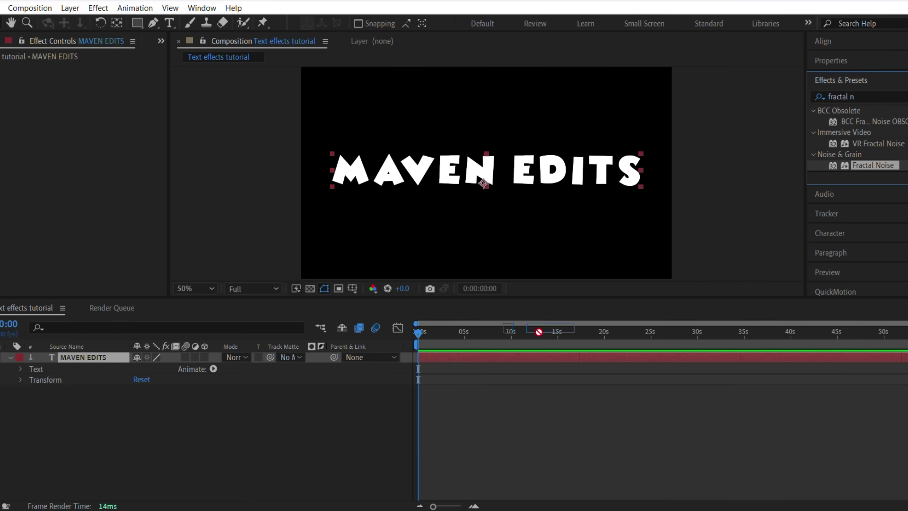
pyautogui.moveTo(538, 331); pyautogui.dragTo(506, 342)
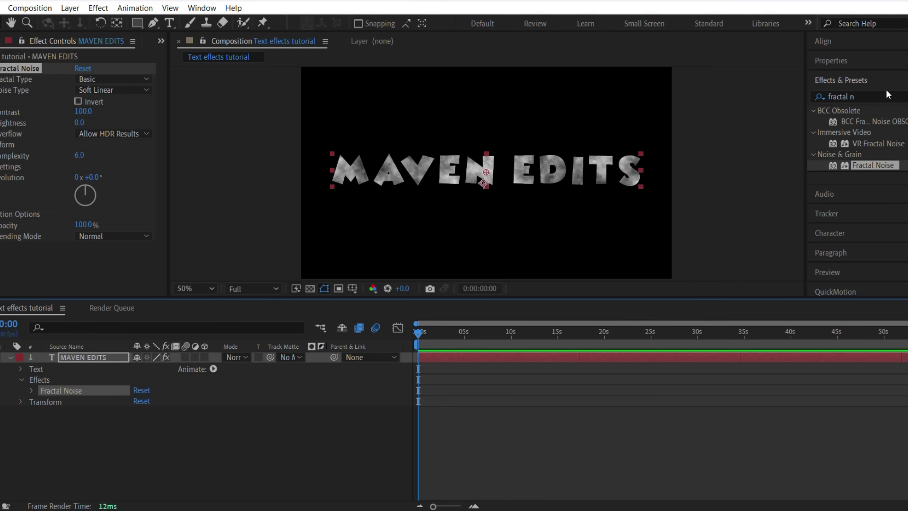
# Step: Apply Tint to the text layer, map black to red, and swap the tint colours
pyautogui.click(815, 98)
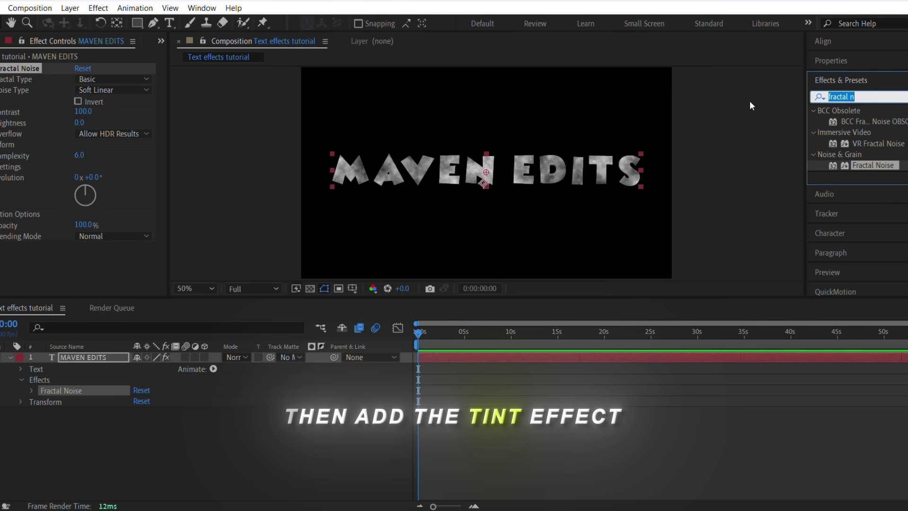
pyautogui.write('tint')
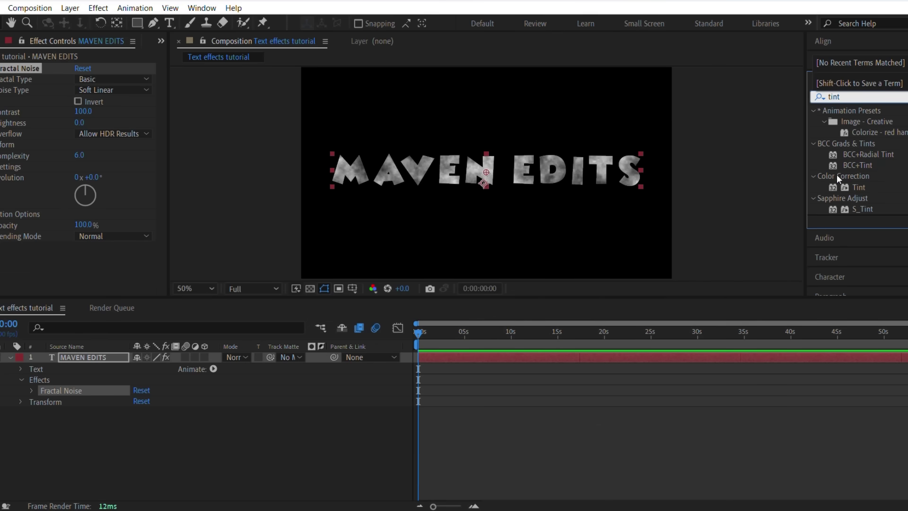
pyautogui.moveTo(859, 187); pyautogui.dragTo(447, 355)
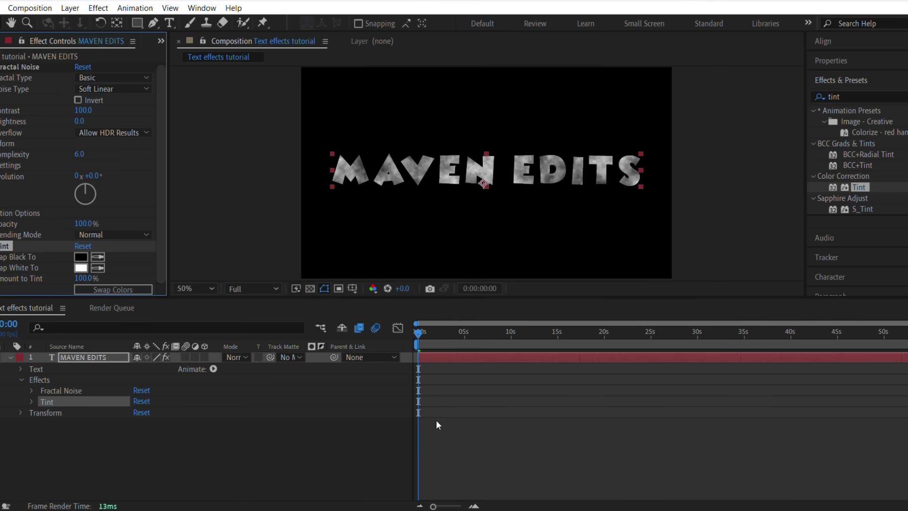
pyautogui.click(81, 257)
pyautogui.click(474, 316)
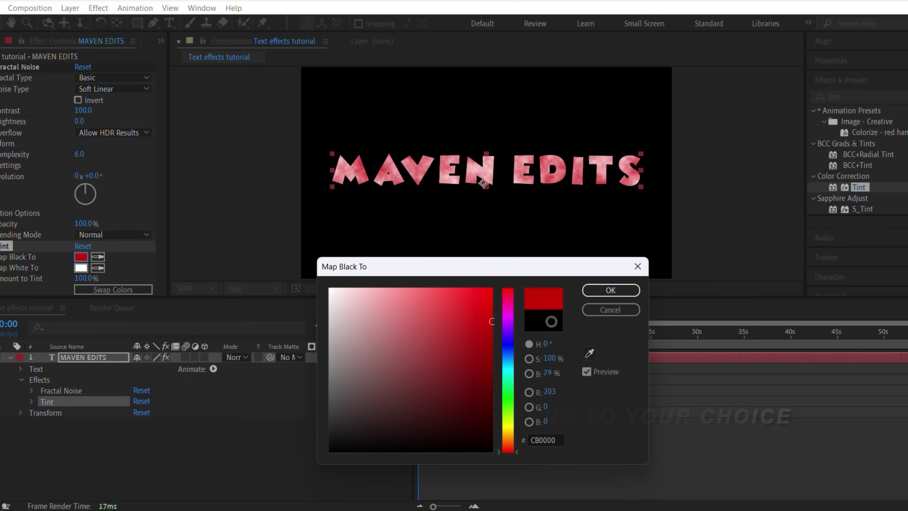
pyautogui.click(611, 290)
pyautogui.click(113, 289)
# Step: Try the Turbulent Smooth and Turbulent Basic fractal types, then return to Basic
pyautogui.click(105, 80)
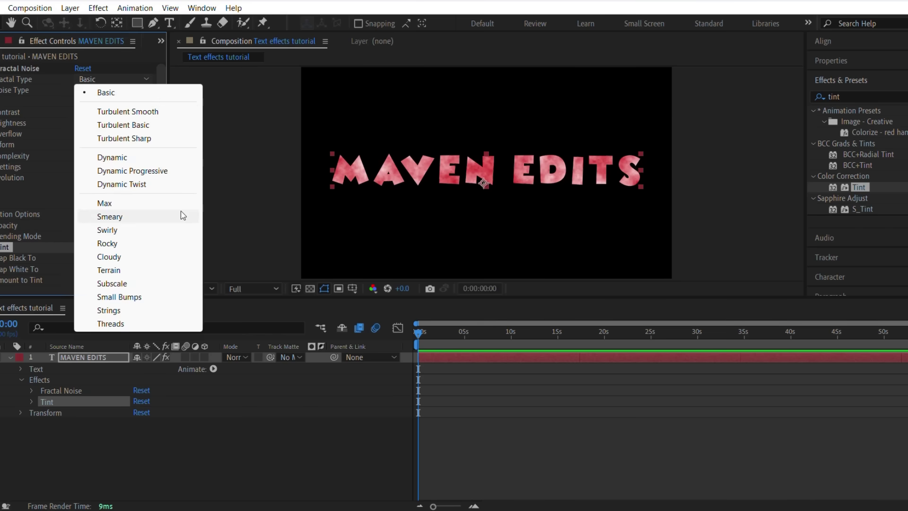
pyautogui.click(148, 114)
pyautogui.click(105, 79)
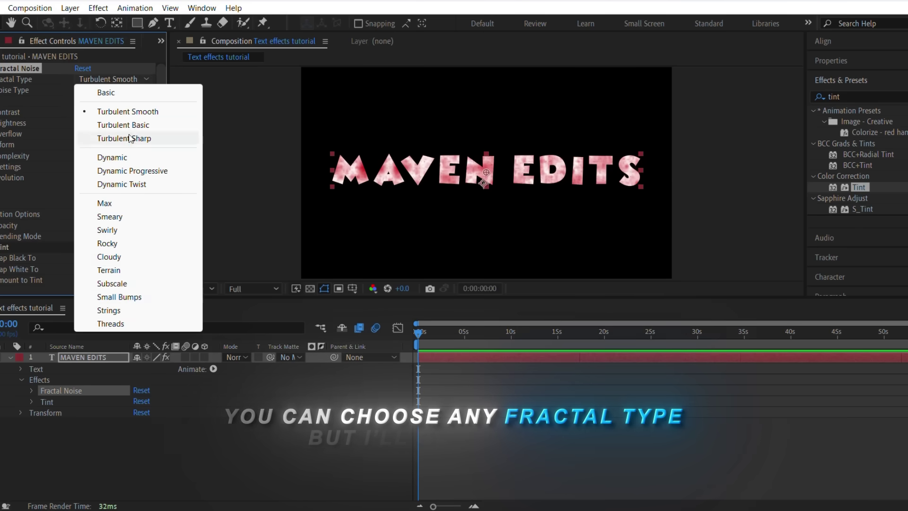
pyautogui.click(123, 124)
pyautogui.click(105, 79)
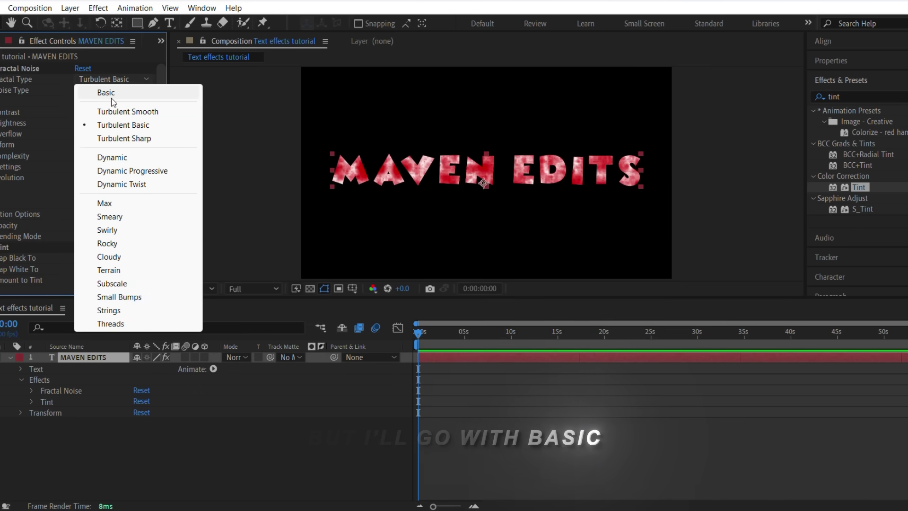
pyautogui.click(111, 98)
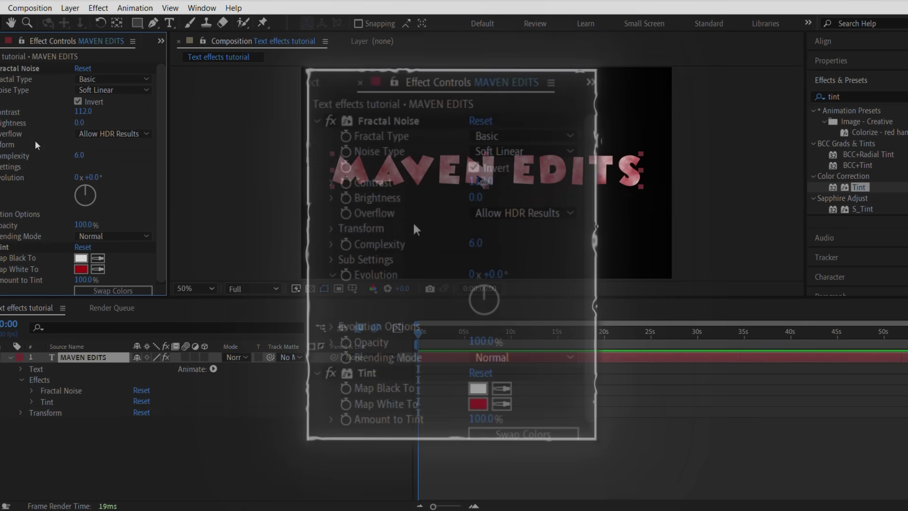
# Step: Turn off Fractal Noise Invert and set brightness to 11 and complexity to 7.7
pyautogui.click(79, 102)
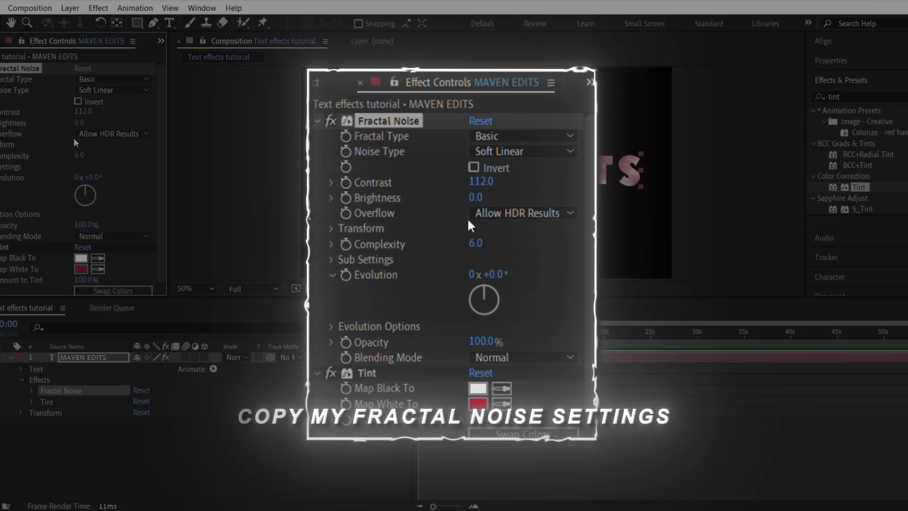
pyautogui.moveTo(79, 123); pyautogui.dragTo(90, 123)
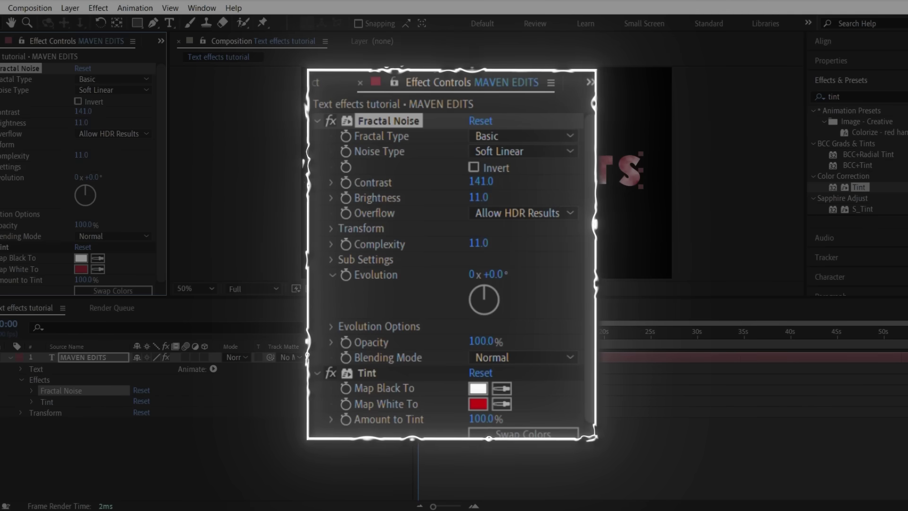
pyautogui.moveTo(239, 171); pyautogui.dragTo(206, 173)
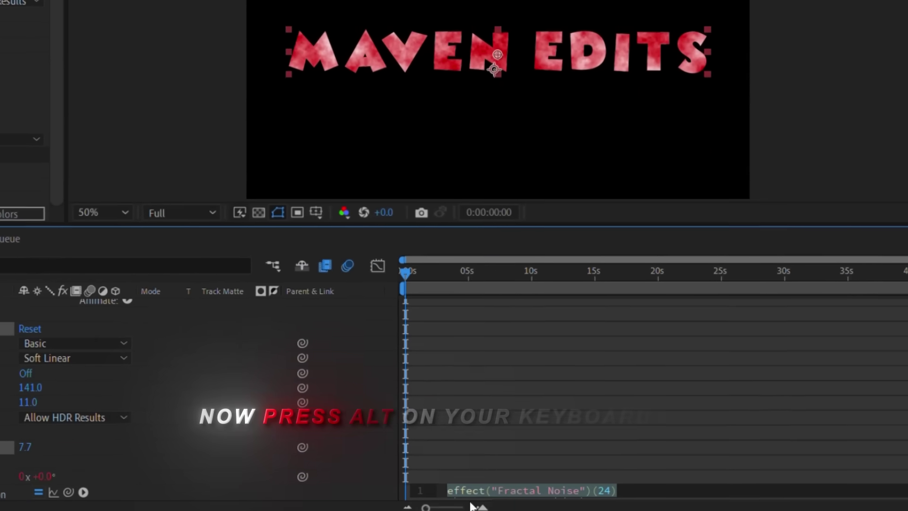
# Step: Drive Fractal Noise Evolution with the time*250 expression and scrub to preview the moving noise
pyautogui.write('time')
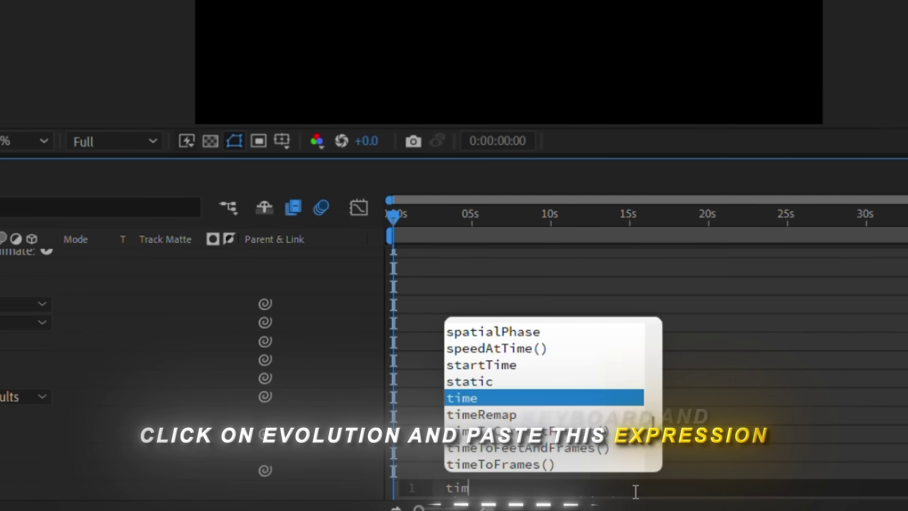
pyautogui.write('*')
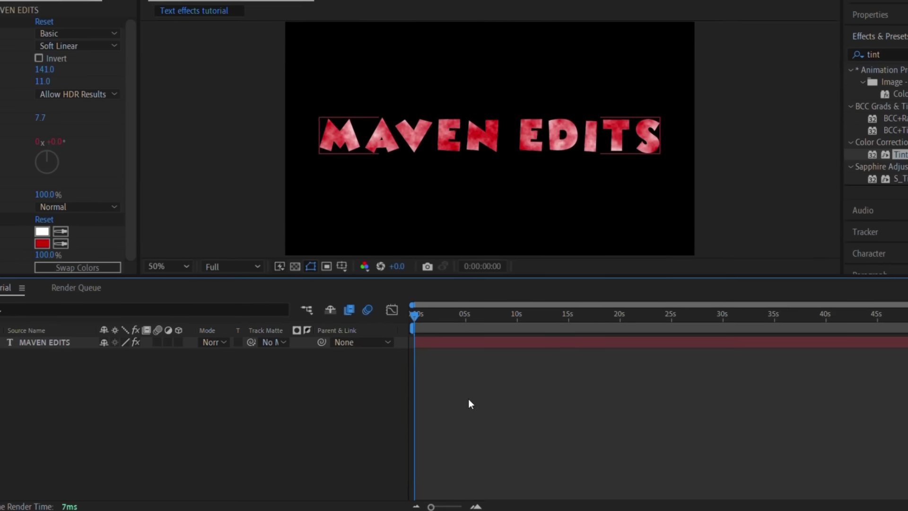
pyautogui.click(410, 218)
pyautogui.moveTo(434, 335); pyautogui.dragTo(417, 354)
# Step: Apply Bevel Alpha to the MAVEN EDITS layer with Edge Thickness 4
pyautogui.click(417, 354)
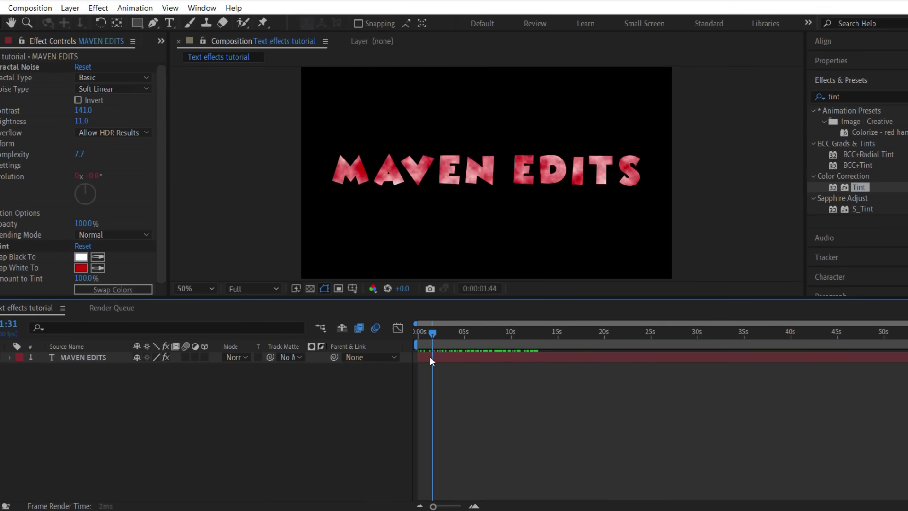
pyautogui.doubleClick(869, 96)
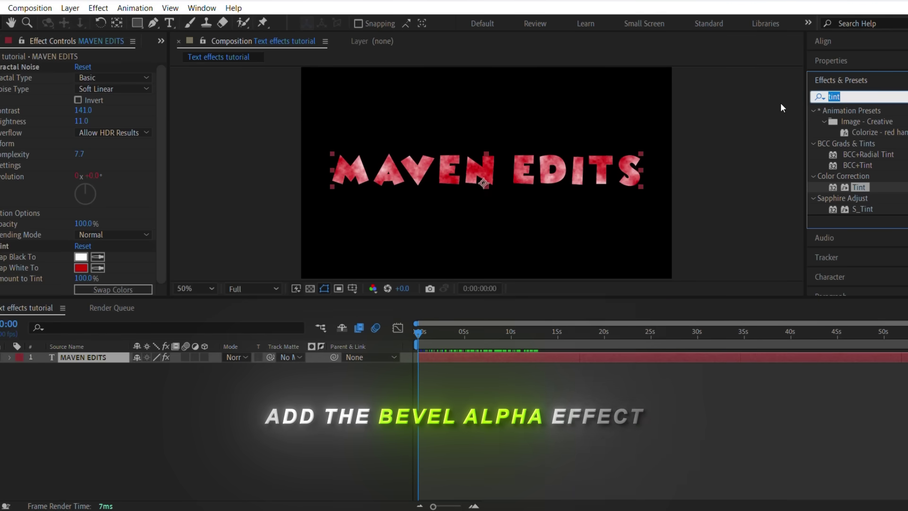
pyautogui.write('beve')
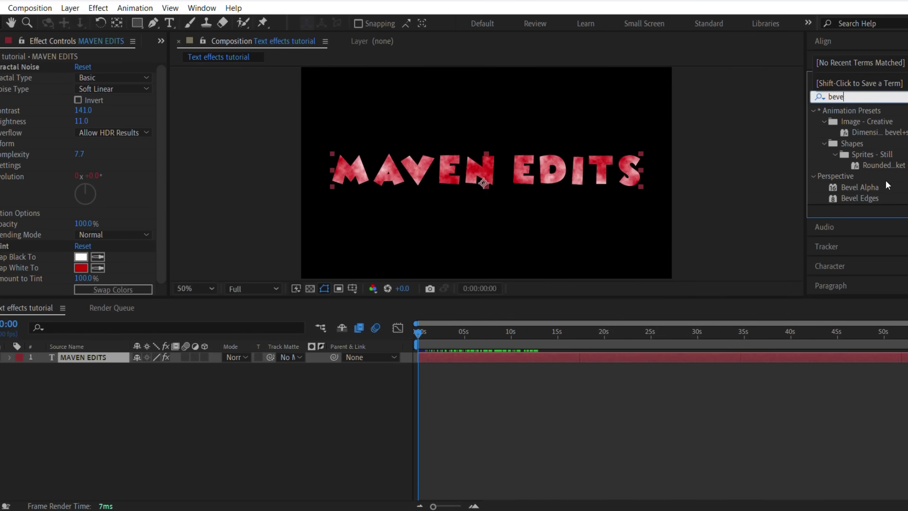
pyautogui.moveTo(548, 316); pyautogui.dragTo(463, 357)
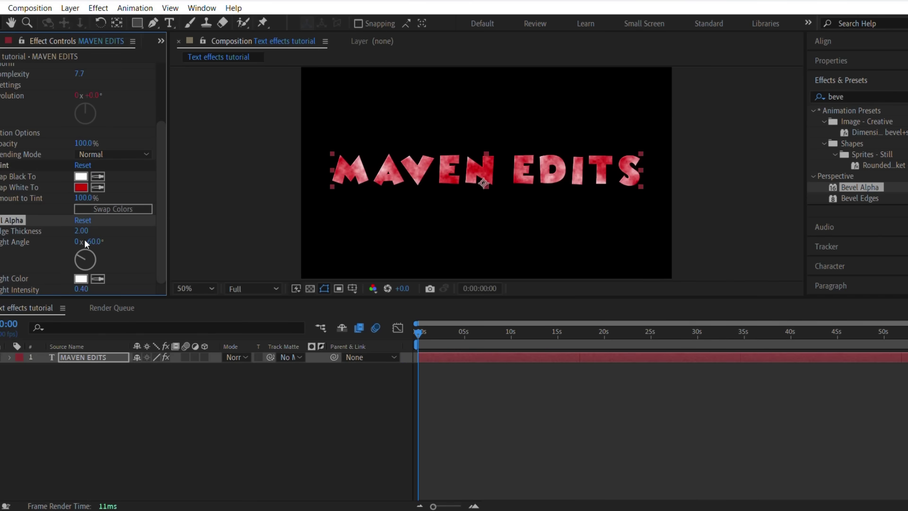
pyautogui.write('4')
pyautogui.press('Return')
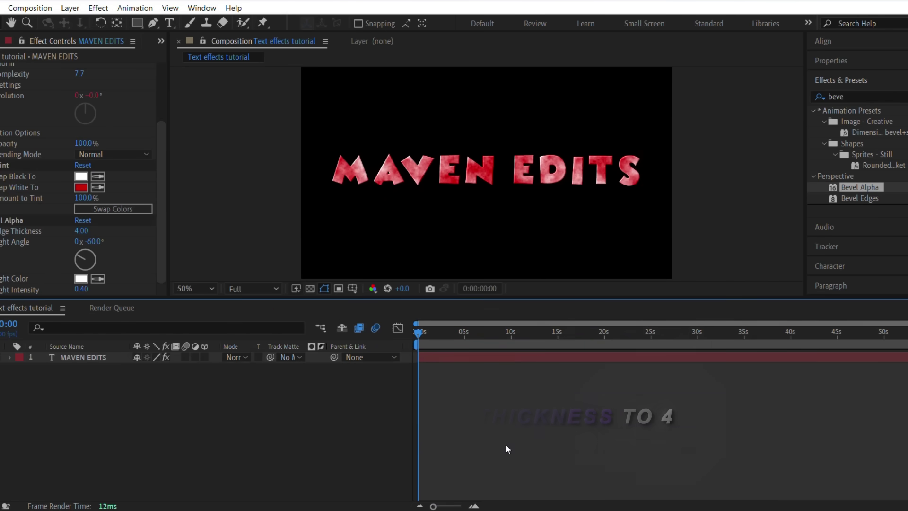
# Step: Add Drop Shadow and Deep Glow to the text and adjust the glow's Exposure
pyautogui.click(506, 444)
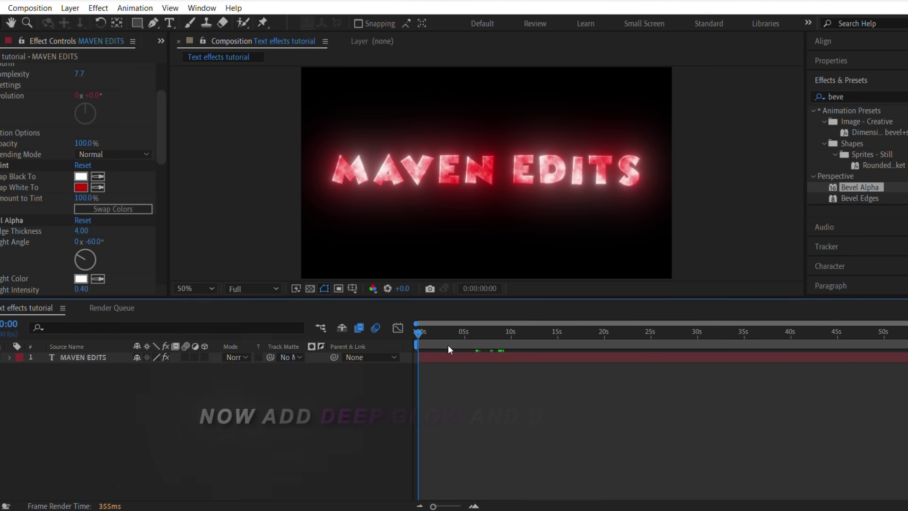
pyautogui.scroll(-5, 58, 201)
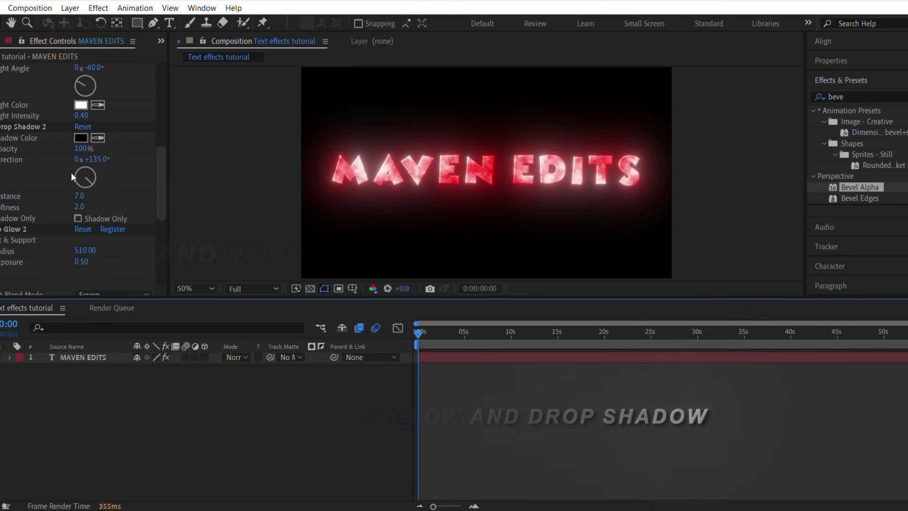
pyautogui.scroll(-3, 61, 202)
pyautogui.click(81, 204)
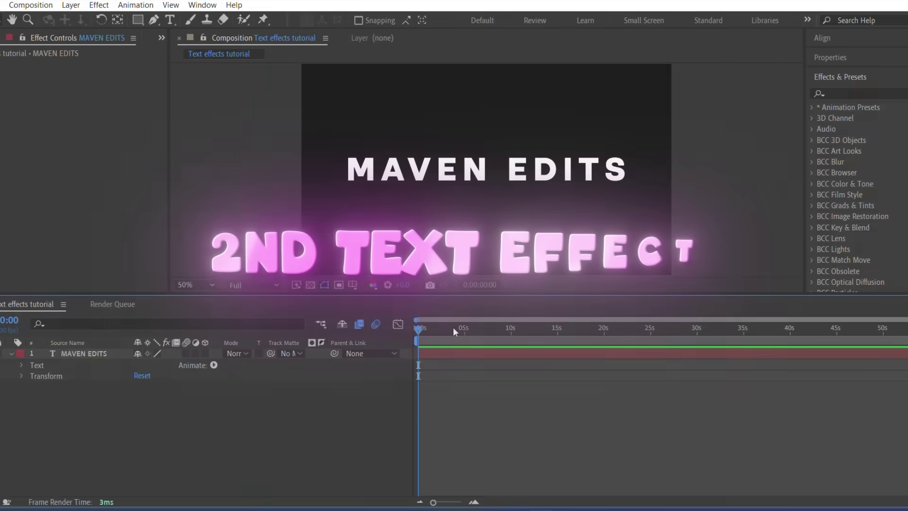
# Step: Apply the BCC Rays Textured effect to the MAVEN EDITS layer
pyautogui.click(434, 354)
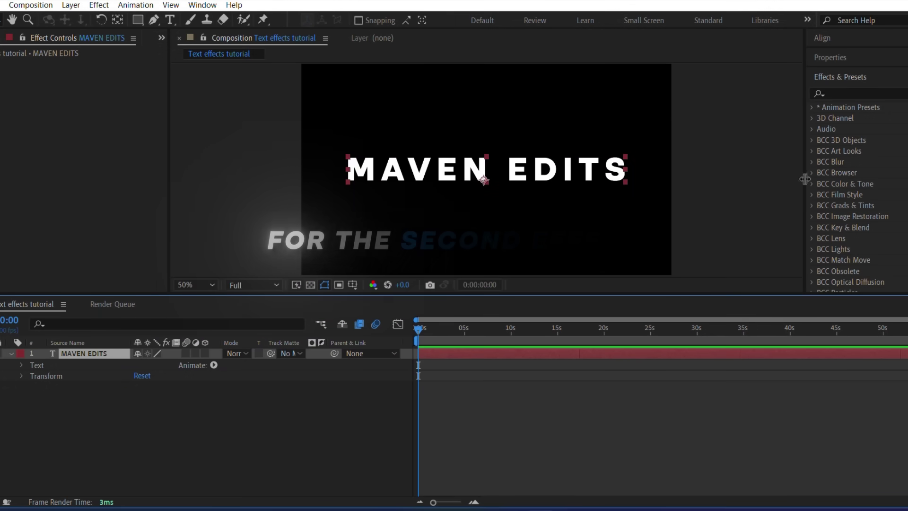
pyautogui.click(832, 94)
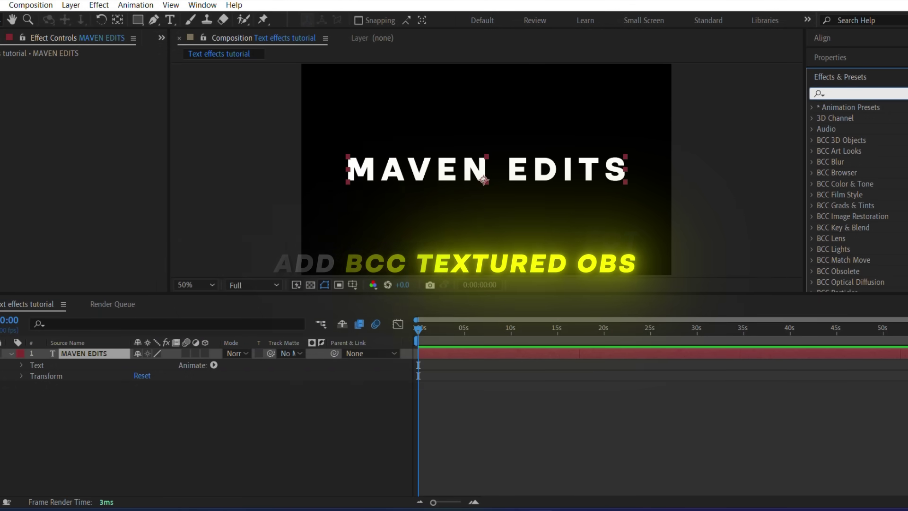
pyautogui.write('bcc rays te')
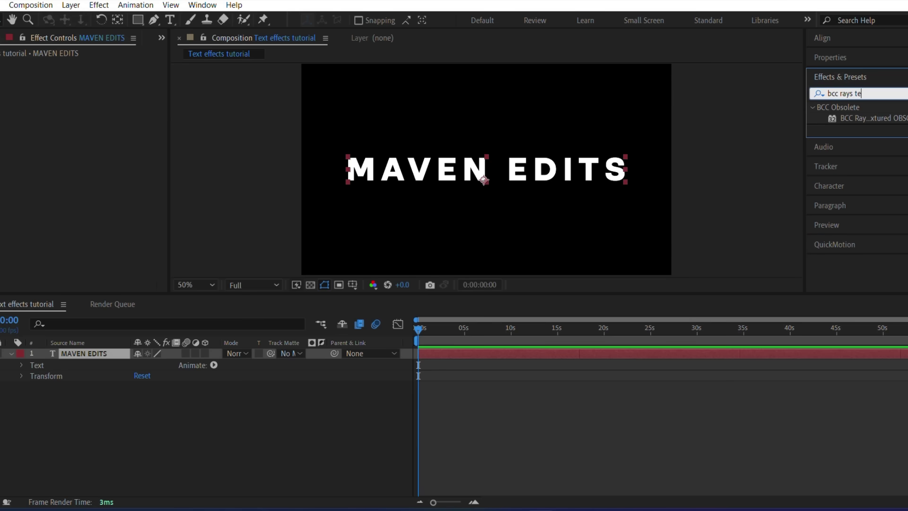
pyautogui.moveTo(888, 124); pyautogui.dragTo(367, 356)
# Step: Tune the rays: source height, texture 70, intensity 124, light source position, ray length 45
pyautogui.scroll(-2, 50, 159)
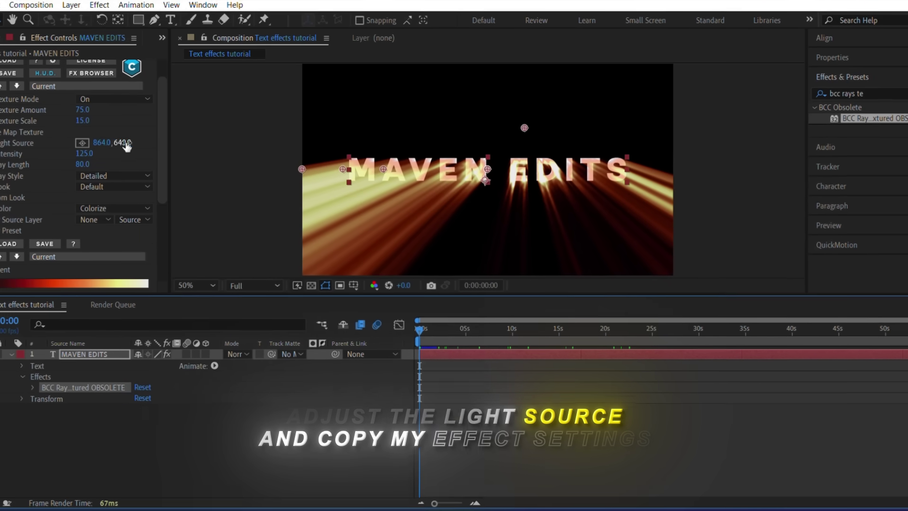
pyautogui.moveTo(122, 142); pyautogui.dragTo(90, 153)
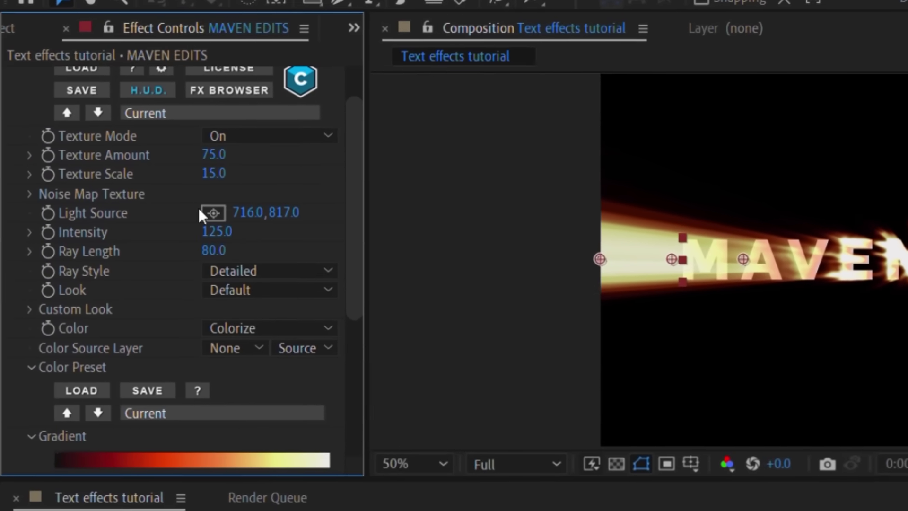
pyautogui.moveTo(284, 212); pyautogui.dragTo(257, 212)
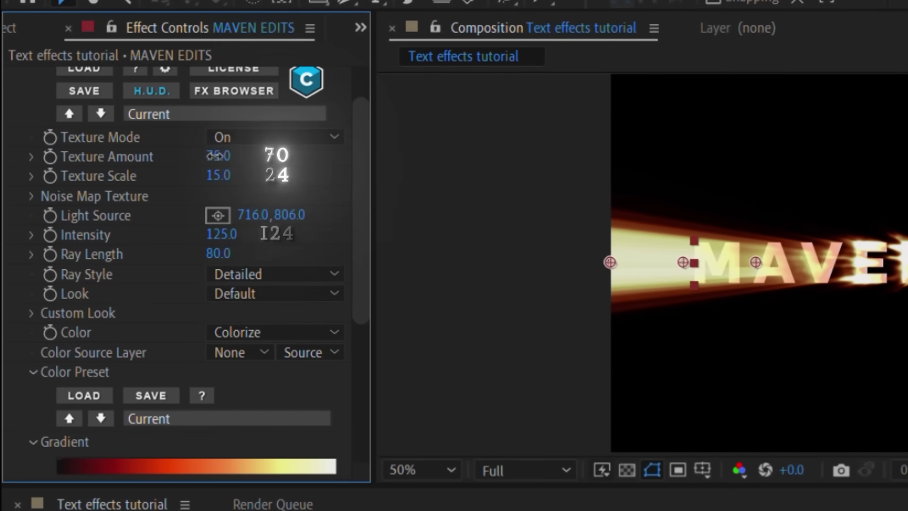
pyautogui.moveTo(214, 156); pyautogui.dragTo(206, 186)
pyautogui.moveTo(217, 234); pyautogui.dragTo(180, 254)
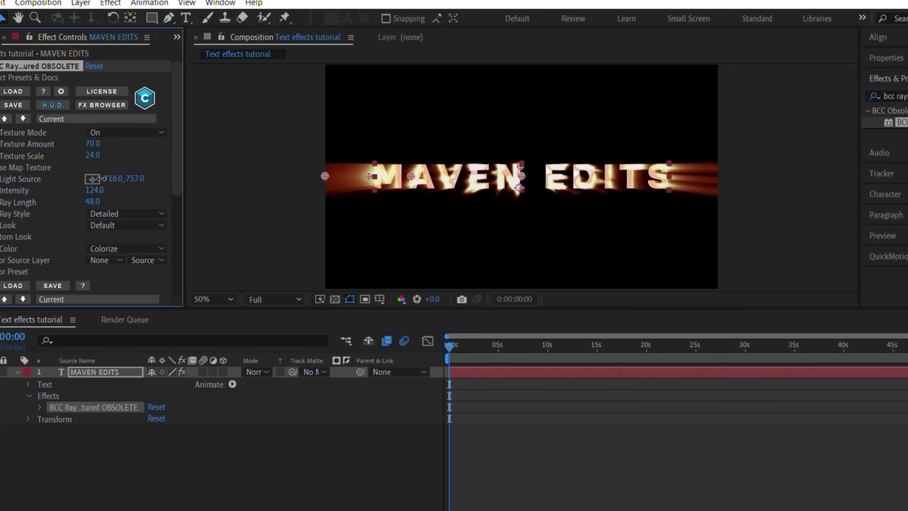
pyautogui.moveTo(135, 179); pyautogui.dragTo(118, 178)
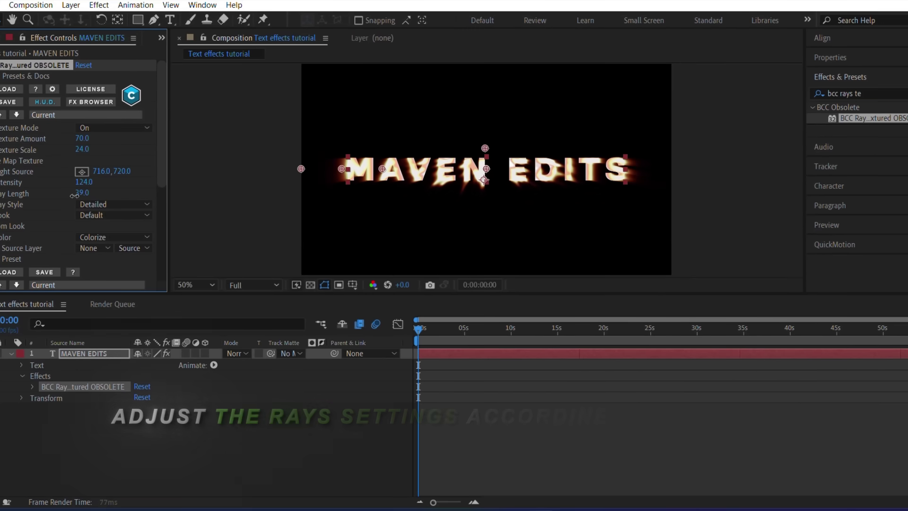
pyautogui.moveTo(74, 195); pyautogui.dragTo(83, 195)
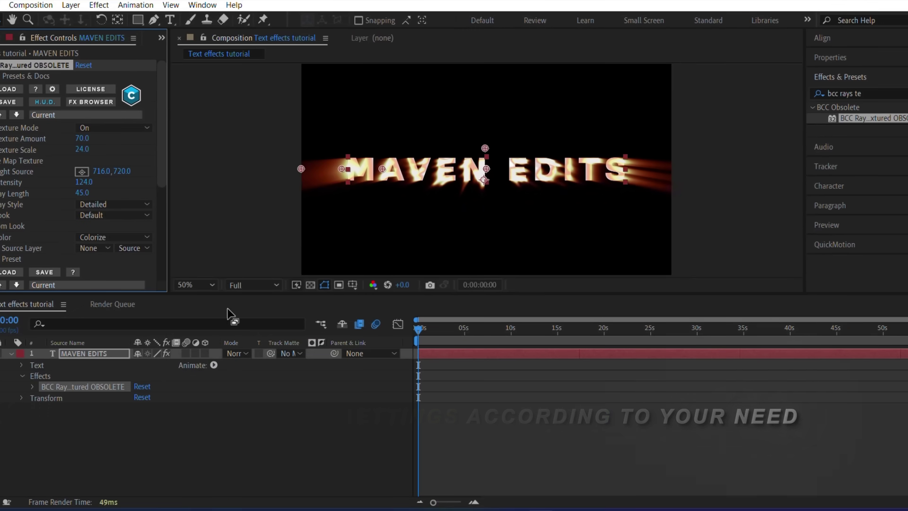
pyautogui.moveTo(446, 333); pyautogui.dragTo(519, 332)
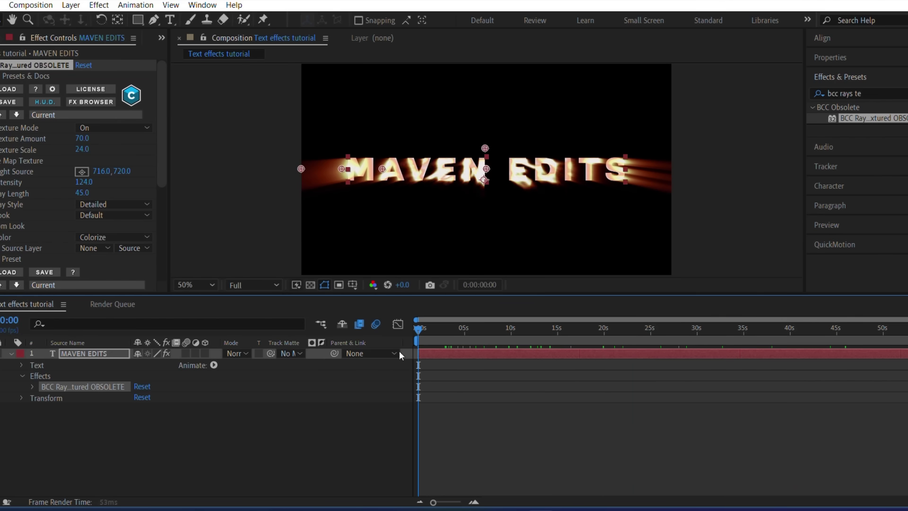
pyautogui.scroll(-4, 18, 235)
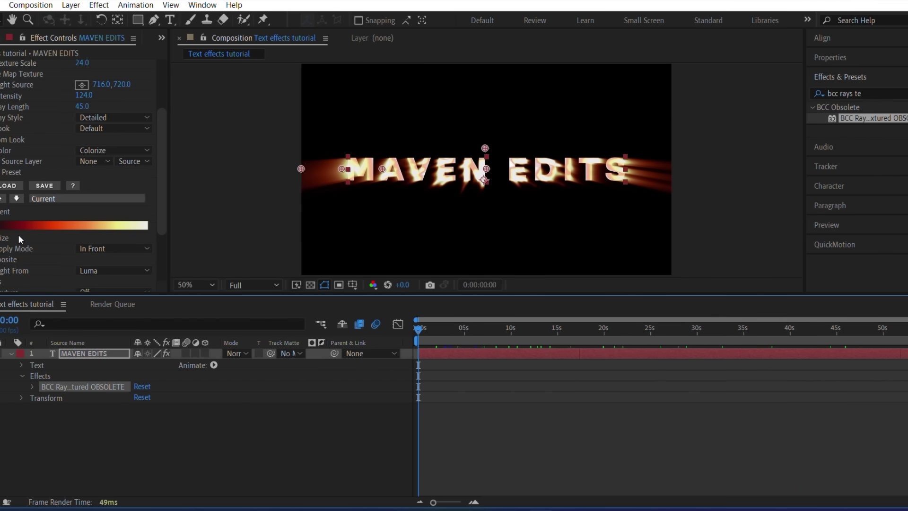
# Step: Switch the rays' colour preset to blues.bsp and scrub the timeline to review the blue rays
pyautogui.click(50, 170)
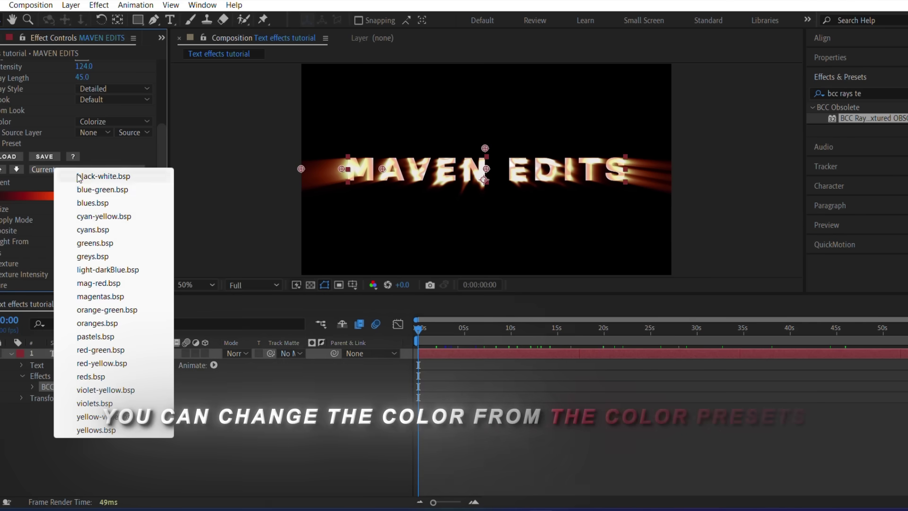
pyautogui.click(92, 203)
pyautogui.moveTo(418, 329); pyautogui.dragTo(739, 343)
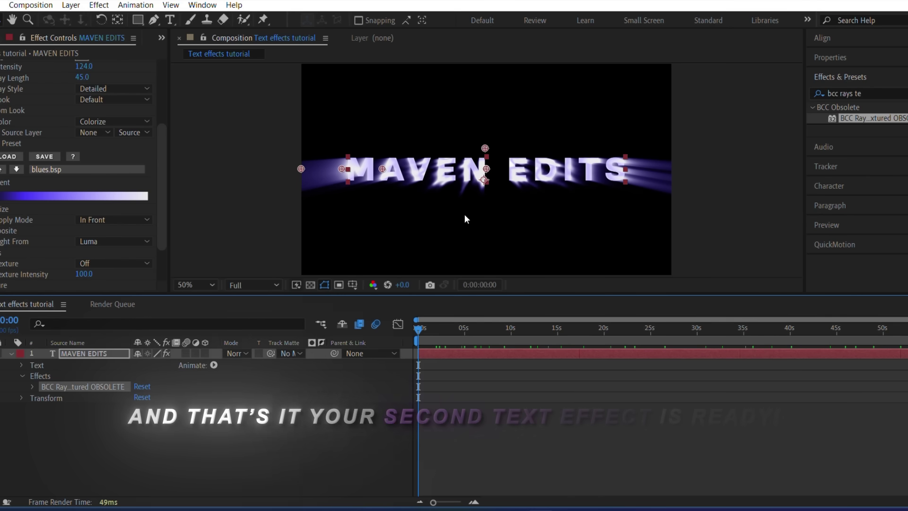
pyautogui.press('/')
pyautogui.moveTo(456, 338); pyautogui.dragTo(419, 337)
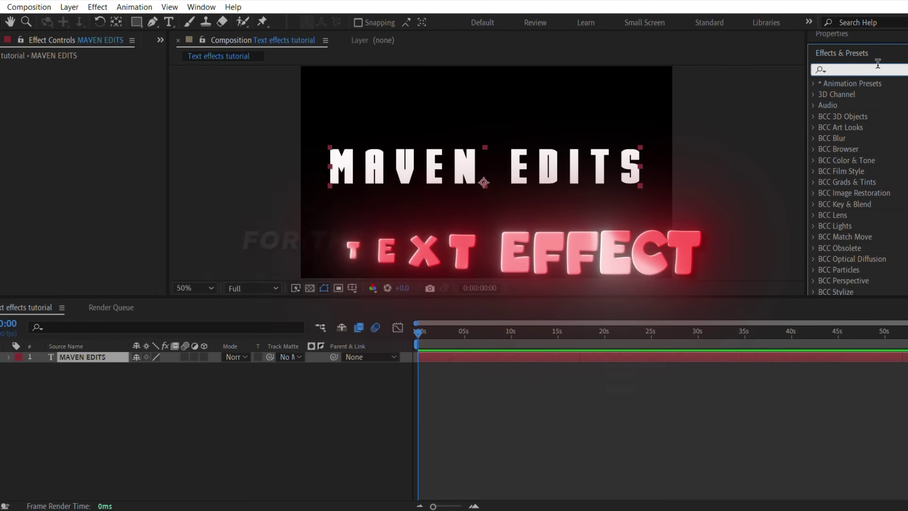
# Step: Apply Sapphire S_TexturePlasma to MAVEN EDITS, play a preview, and review its settings
pyautogui.write('texturepl')
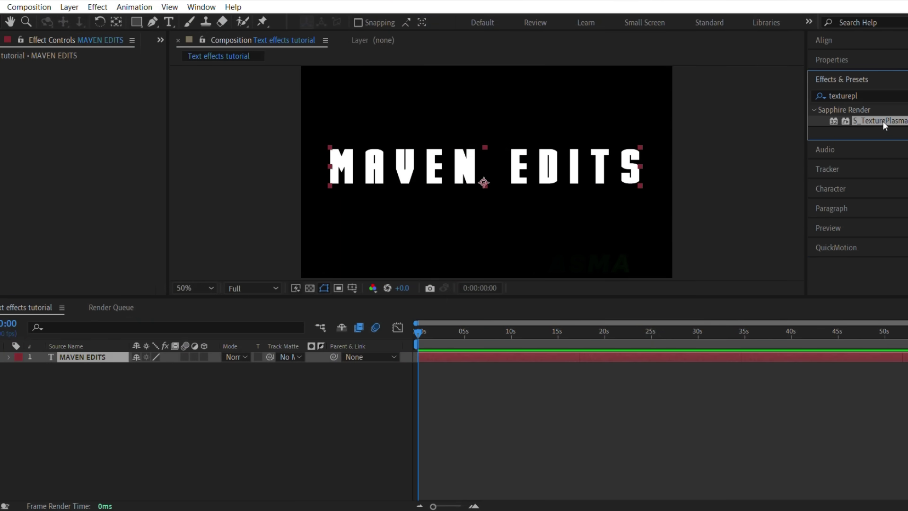
pyautogui.moveTo(880, 126); pyautogui.dragTo(454, 367)
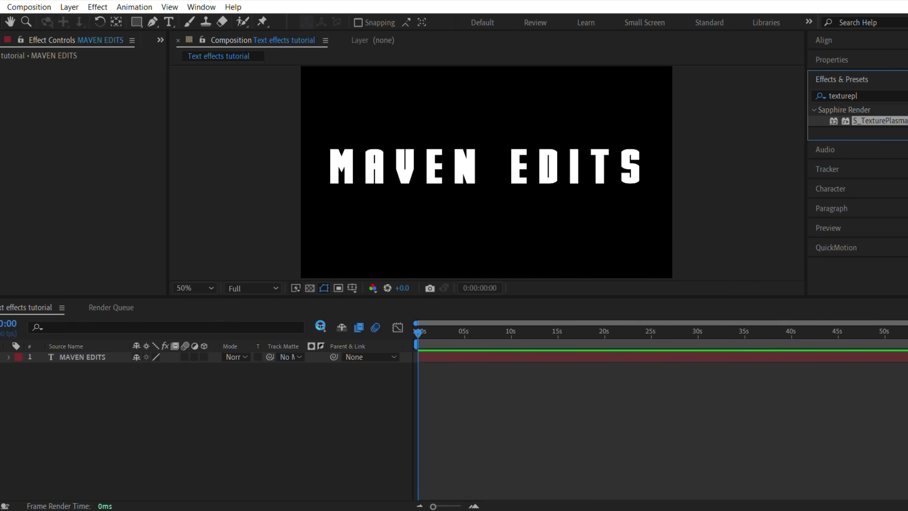
pyautogui.click(430, 354)
pyautogui.press('space')
pyautogui.press('space')
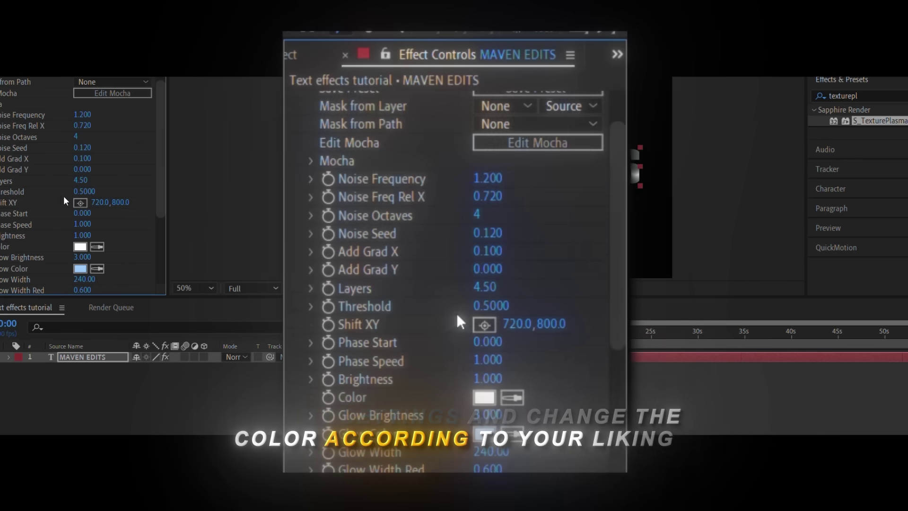
pyautogui.scroll(-3, 65, 201)
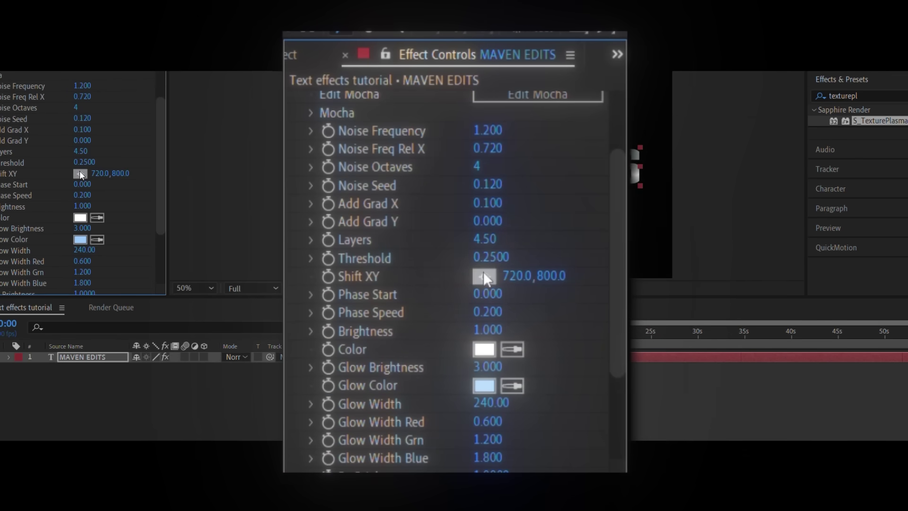
pyautogui.scroll(-3, 82, 175)
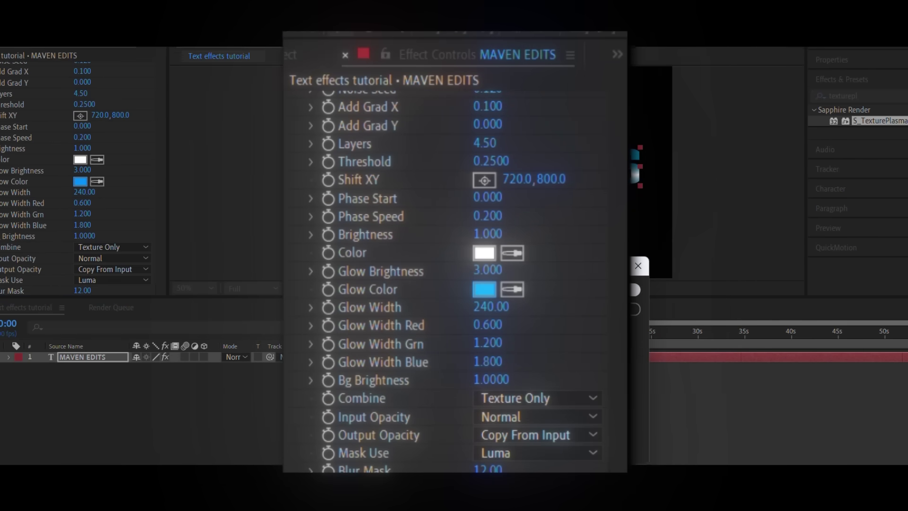
pyautogui.scroll(-2, 67, 210)
pyautogui.scroll(3, 65, 203)
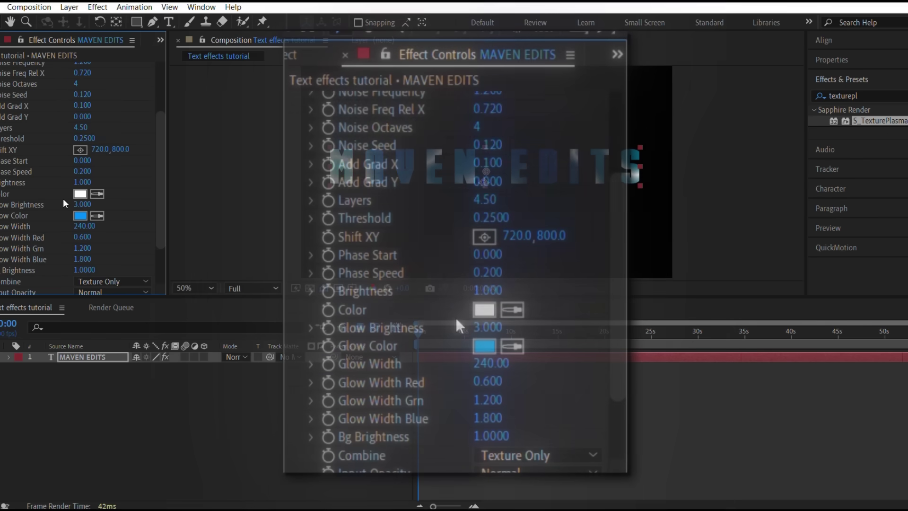
pyautogui.scroll(2, 64, 204)
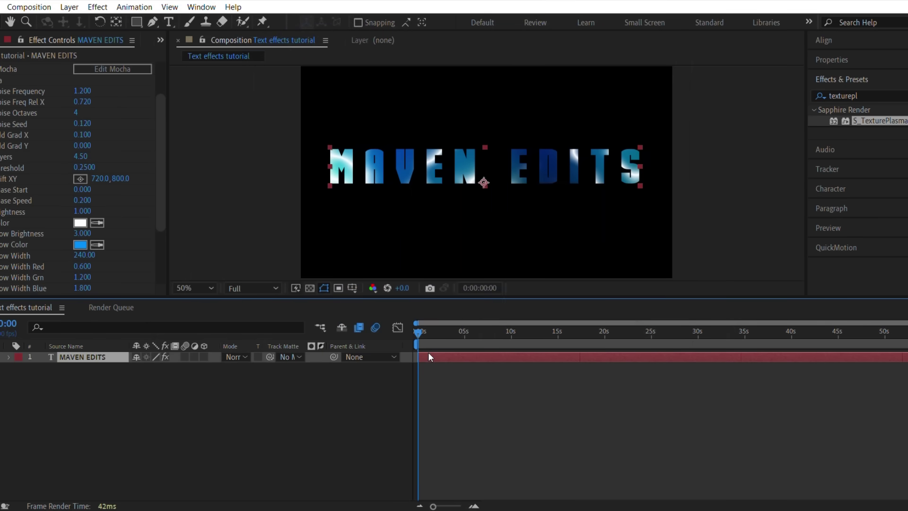
# Step: Duplicate the MAVEN EDITS layer and delete S_TexturePlasma from the copy
pyautogui.hotkey('ctrl', 'd')
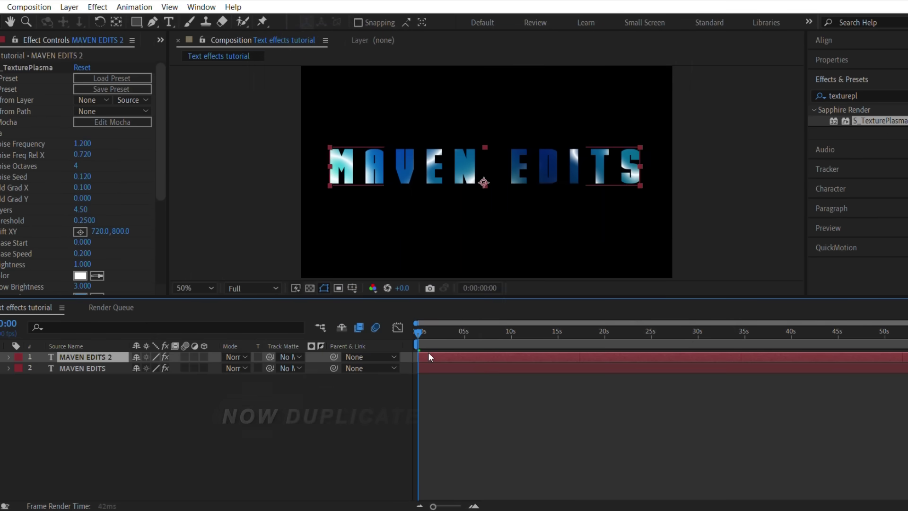
pyautogui.click(29, 70)
pyautogui.press('Delete')
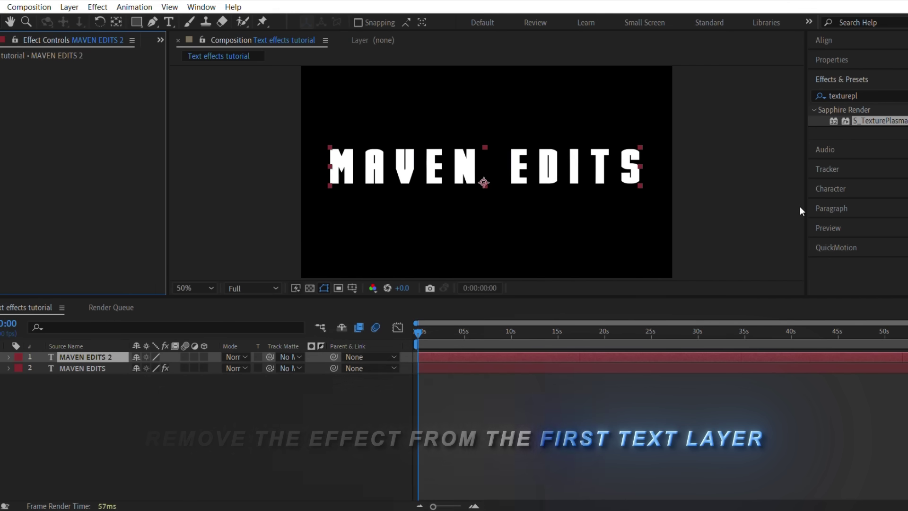
# Step: Give the copy a white stroke outline with fill turned off, then preview around 4 seconds
pyautogui.click(830, 62)
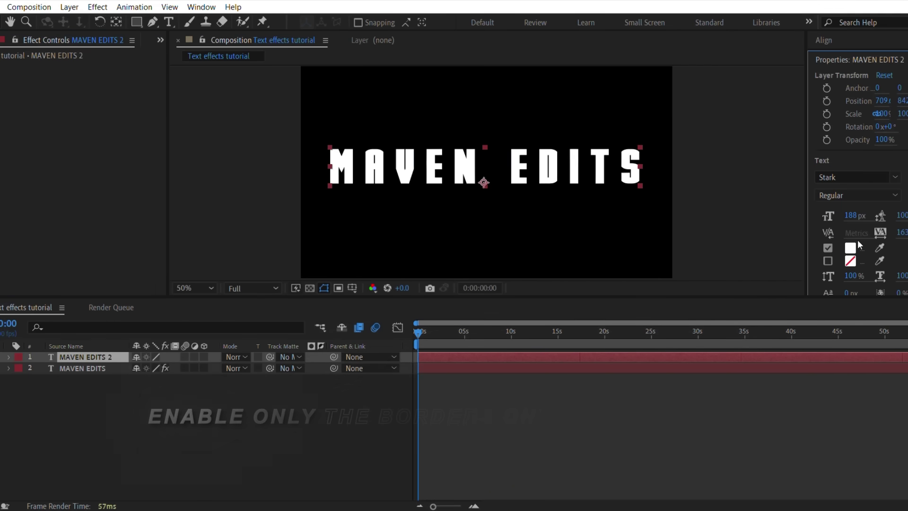
pyautogui.click(828, 261)
pyautogui.click(851, 261)
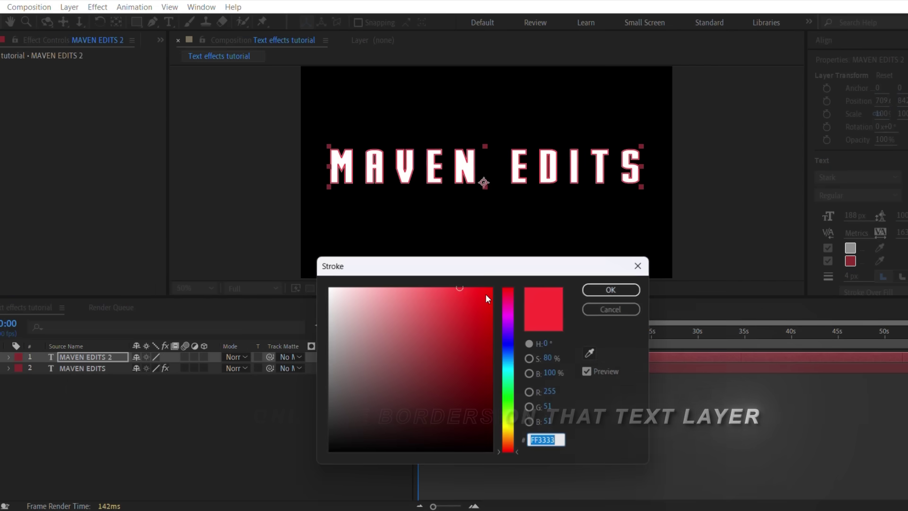
pyautogui.click(611, 289)
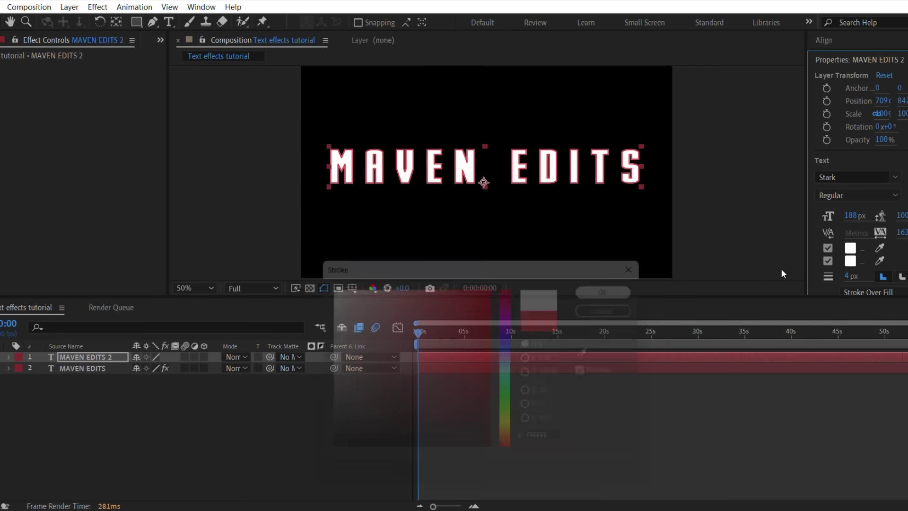
pyautogui.click(826, 249)
pyautogui.click(558, 401)
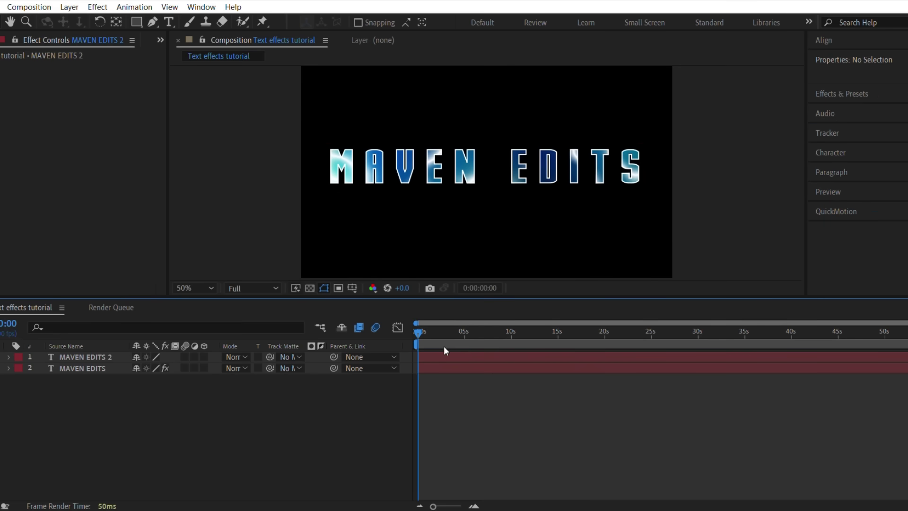
pyautogui.moveTo(444, 347)
pyautogui.mouseDown()
pyautogui.moveTo(495, 344)
pyautogui.moveTo(457, 344)
pyautogui.mouseUp()
# Step: Pre-compose both MAVEN EDITS text layers into Pre-comp 2
pyautogui.moveTo(92, 415); pyautogui.dragTo(102, 360)
pyautogui.rightClick(103, 360)
pyautogui.click(175, 281)
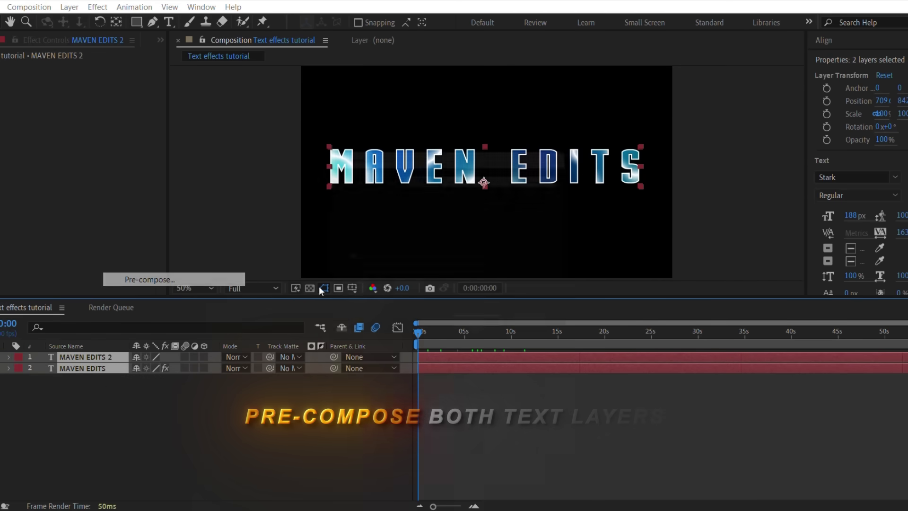
pyautogui.click(498, 345)
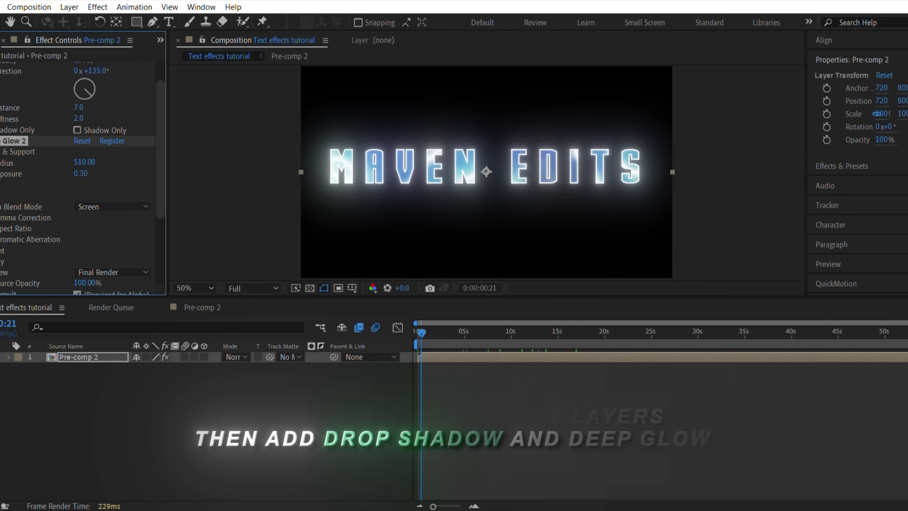
# Step: Set the Deep Glow tint to blue 0091FF in Soft Light mode and scrub to preview
pyautogui.scroll(-3, 78, 189)
pyautogui.click(80, 209)
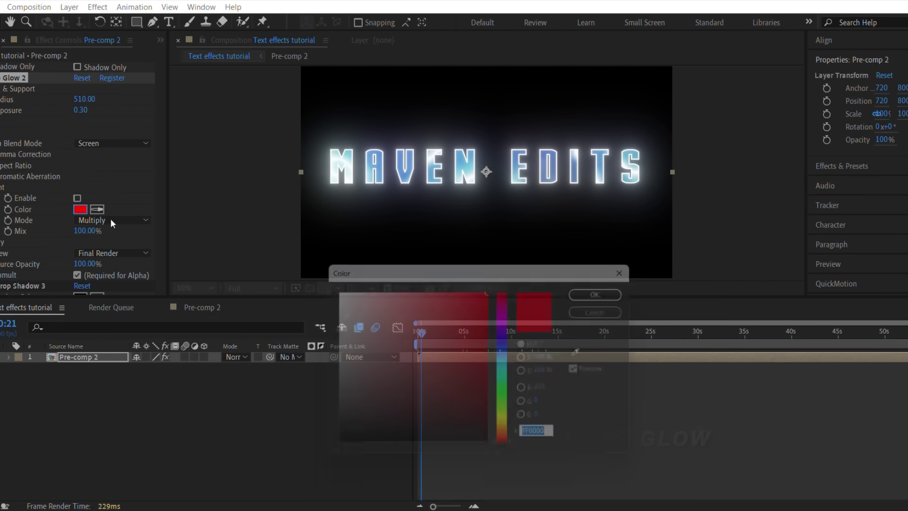
pyautogui.write('0091FF')
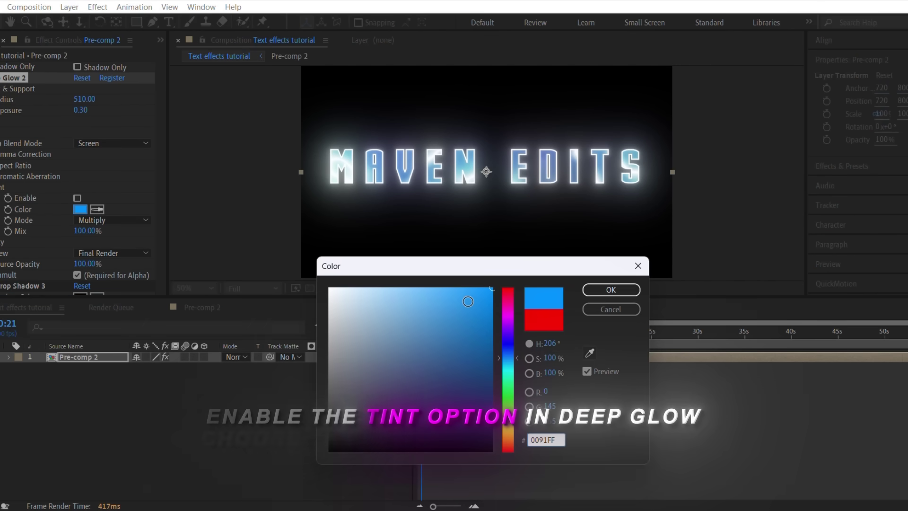
pyautogui.click(611, 289)
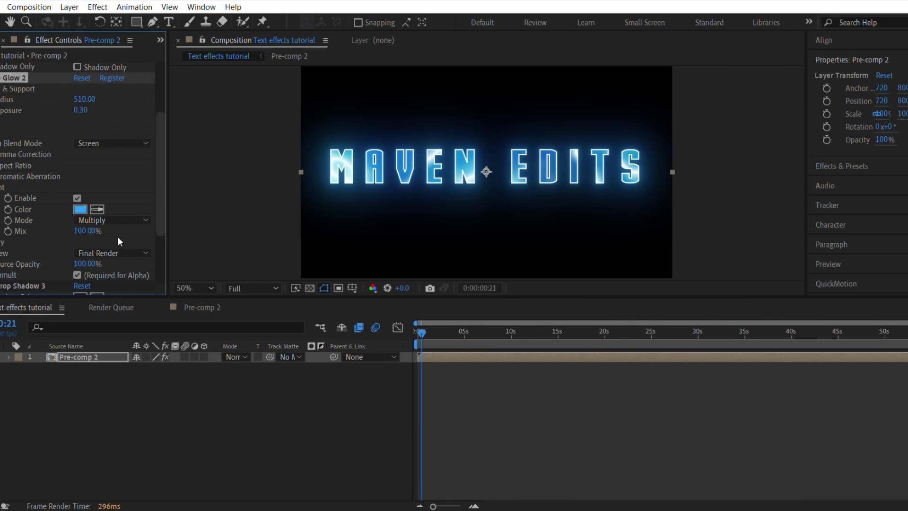
pyautogui.click(119, 220)
pyautogui.click(126, 260)
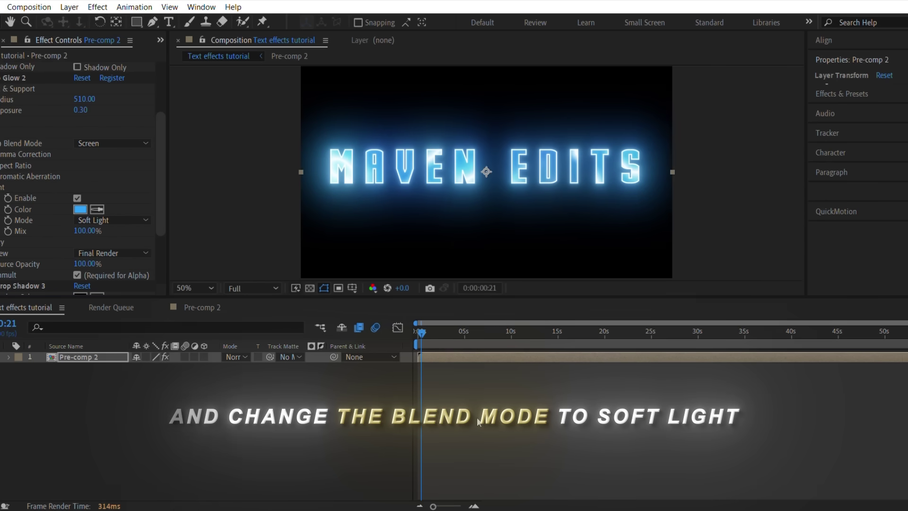
pyautogui.click(467, 385)
pyautogui.moveTo(424, 340); pyautogui.dragTo(392, 342)
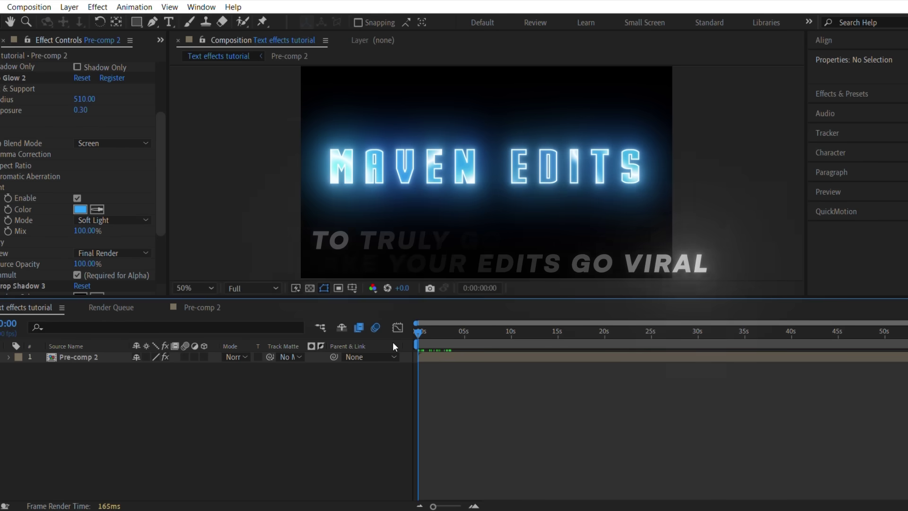
pyautogui.press('space')
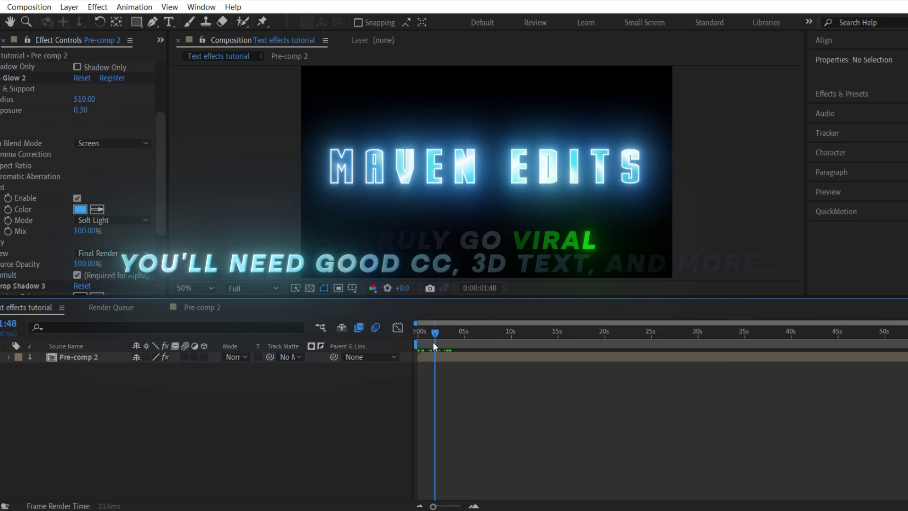
pyautogui.moveTo(433, 342); pyautogui.dragTo(387, 343)
pyautogui.press(',')
pyautogui.press(',')
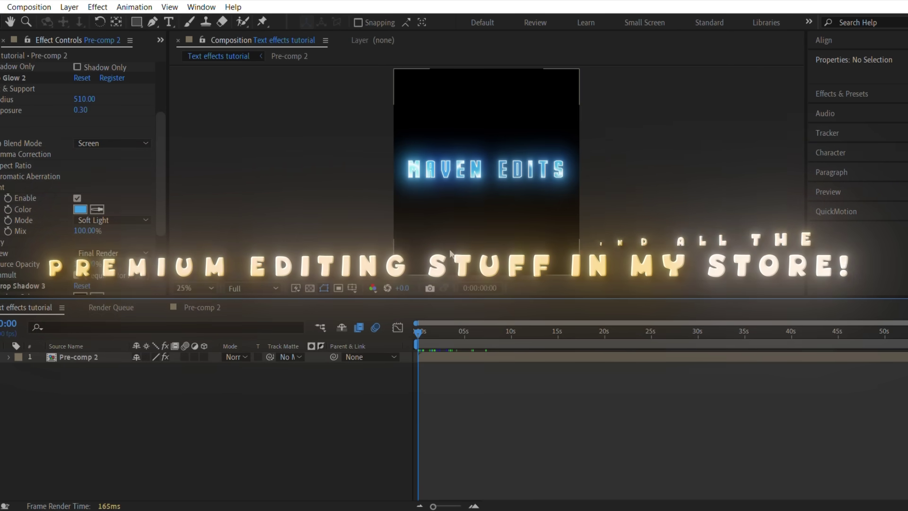
pyautogui.moveTo(450, 329); pyautogui.dragTo(472, 330)
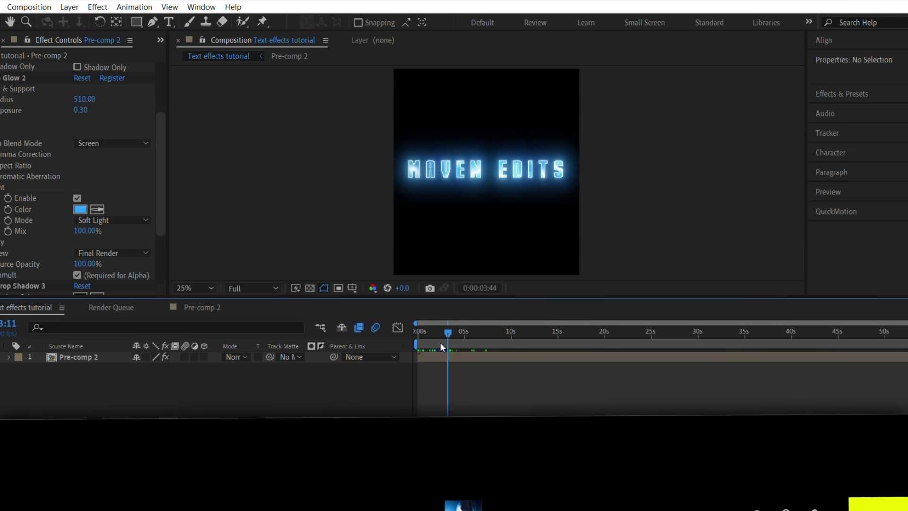